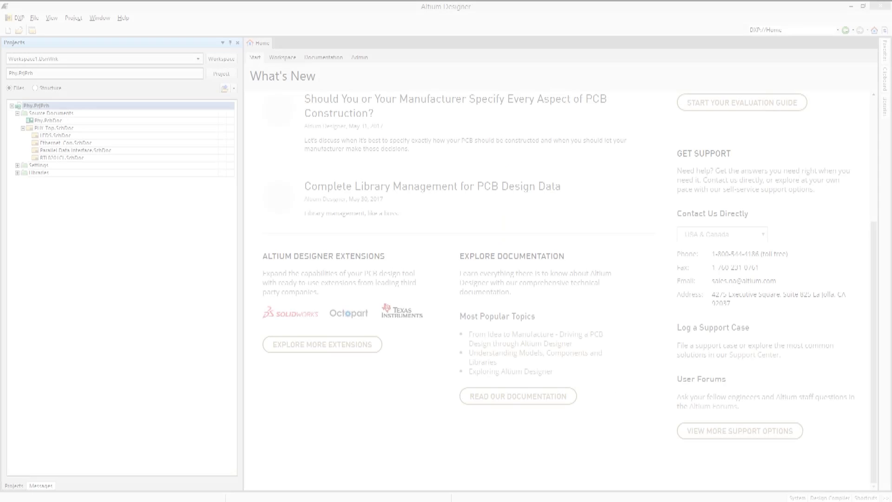
Open LEDS.SchDoc and start a new snippet from the entire LED circuit on the sheet
double_click(51, 136)
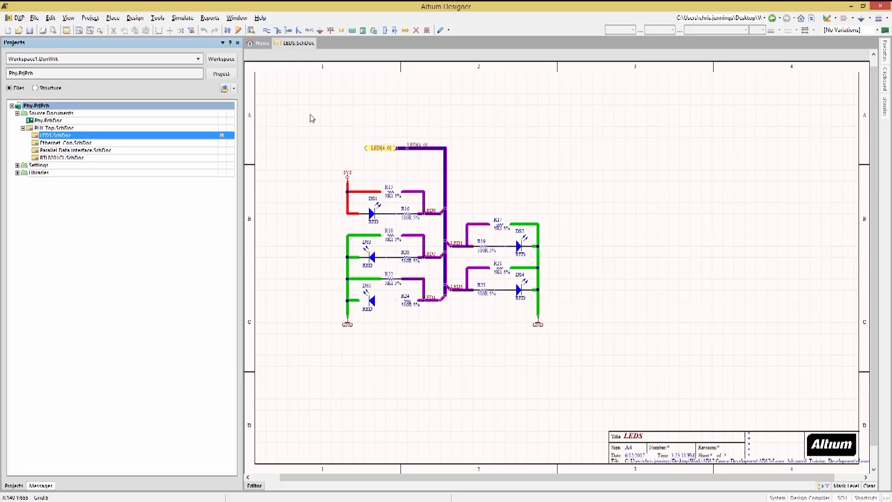
drag(287, 100, 584, 372)
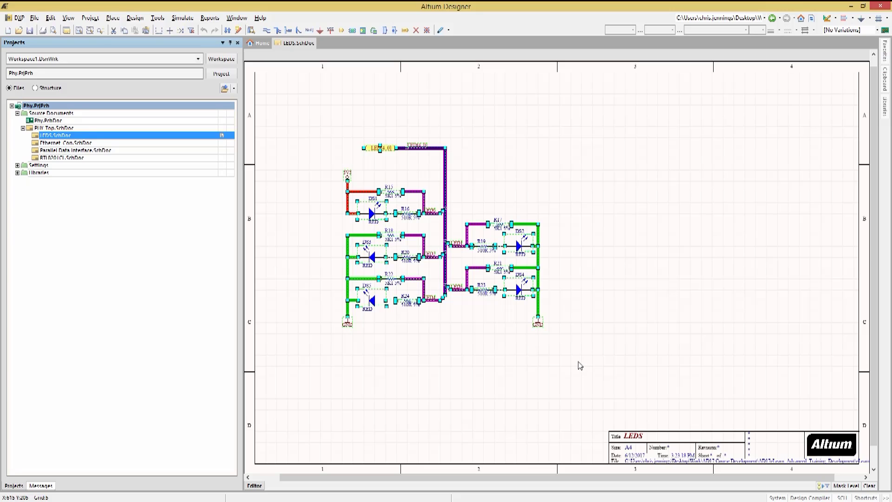
right_click(601, 299)
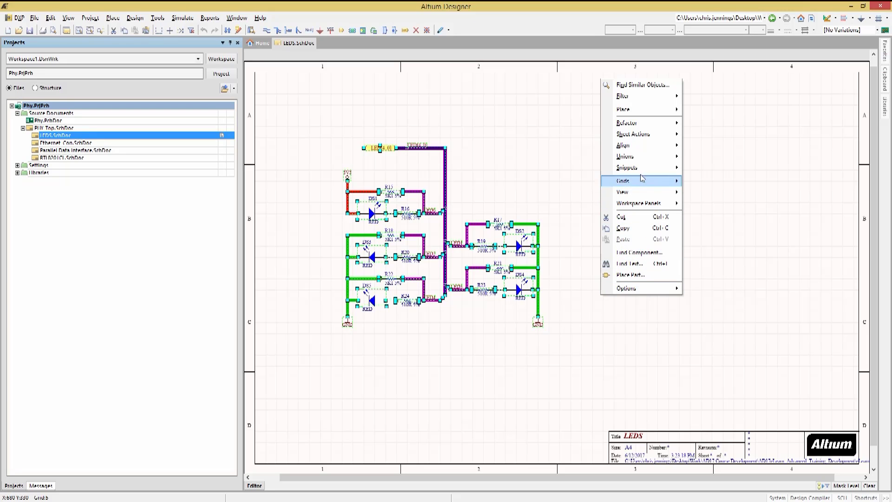
mouse_move(643, 168)
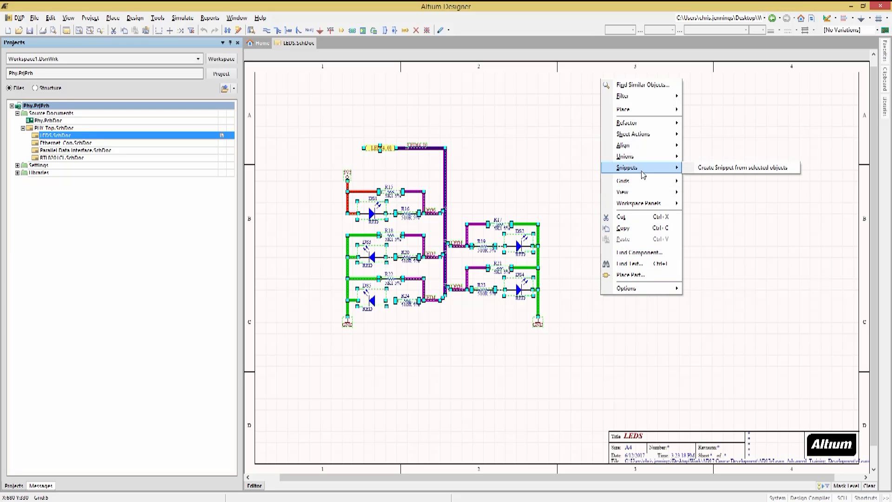
click(714, 168)
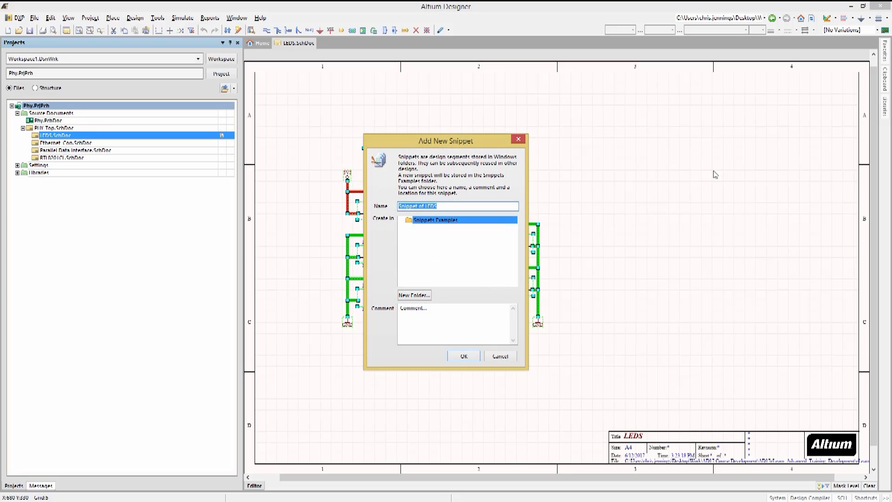
Create a folder named PHY under Snippets Examples to hold the snippet
click(415, 295)
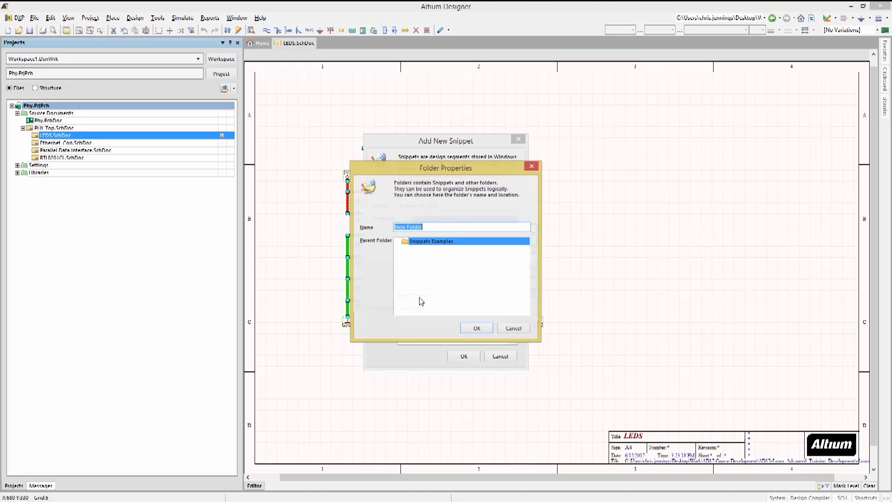
text(PHY)
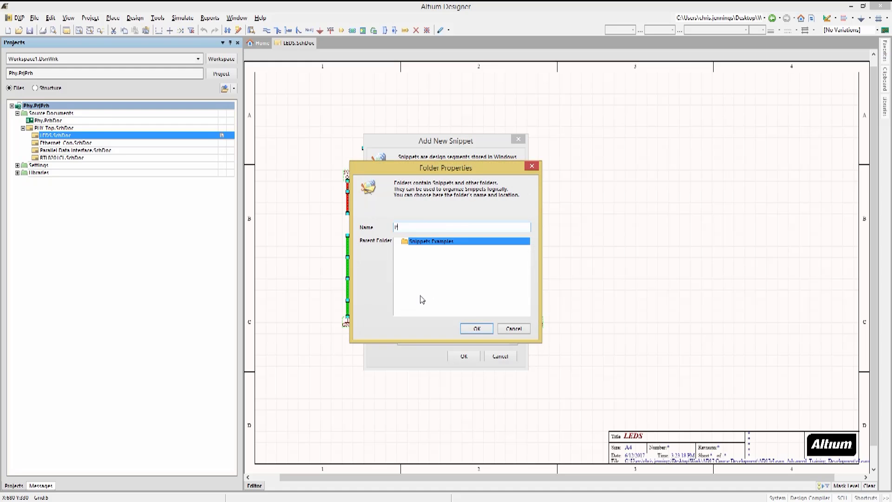
click(475, 330)
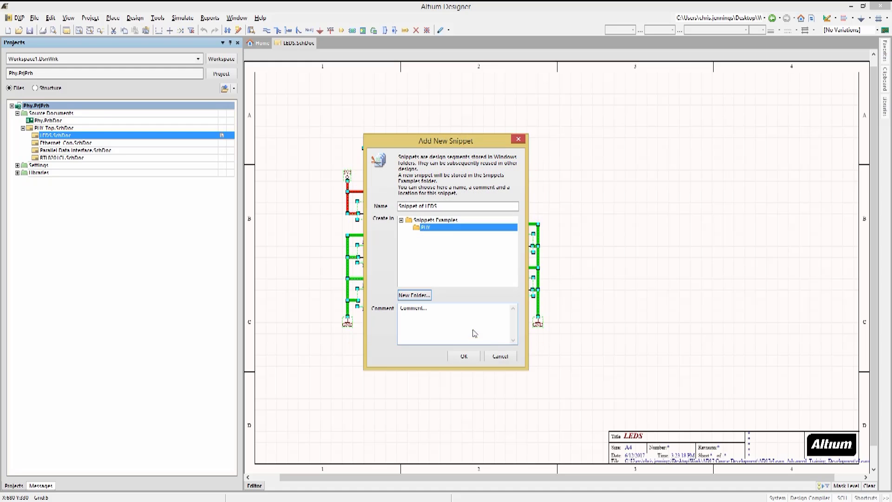
Name the snippet LEDS, give it the comment "LED display Circuit", create it and clear the schematic selection
click(424, 206)
click(418, 309)
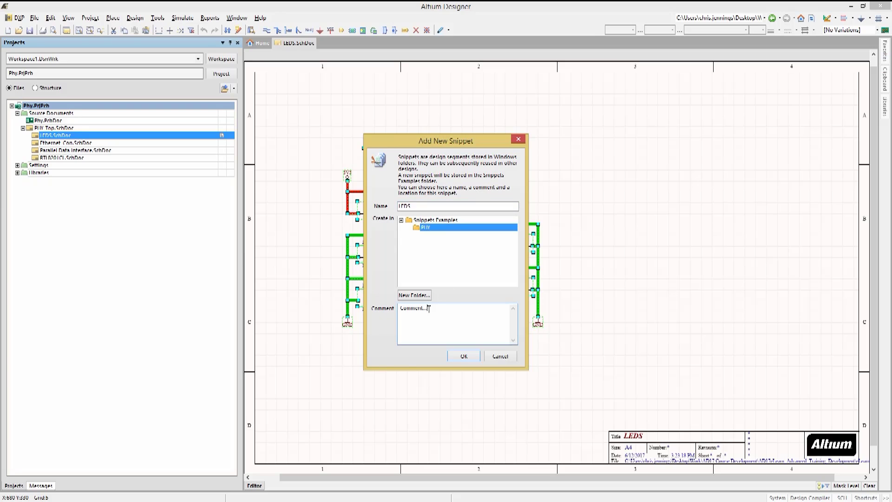
key(ctrl+a)
text(LED display Circuit)
click(468, 355)
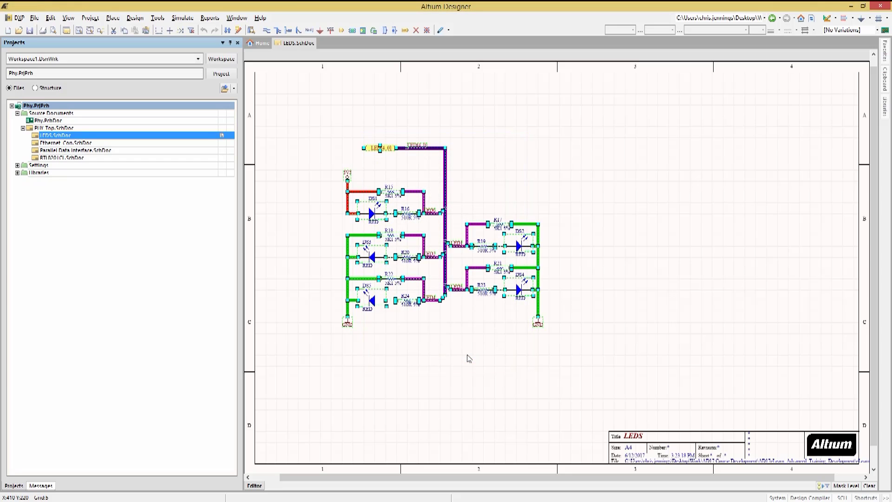
click(464, 370)
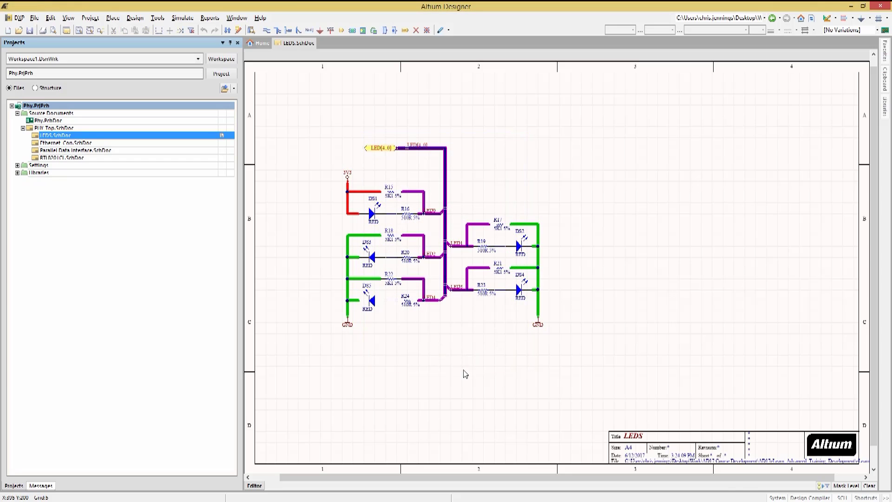
Place the LEDS snippet from the PHY folder near the middle of the blank Sheet1.SchDoc schematic
click(776, 497)
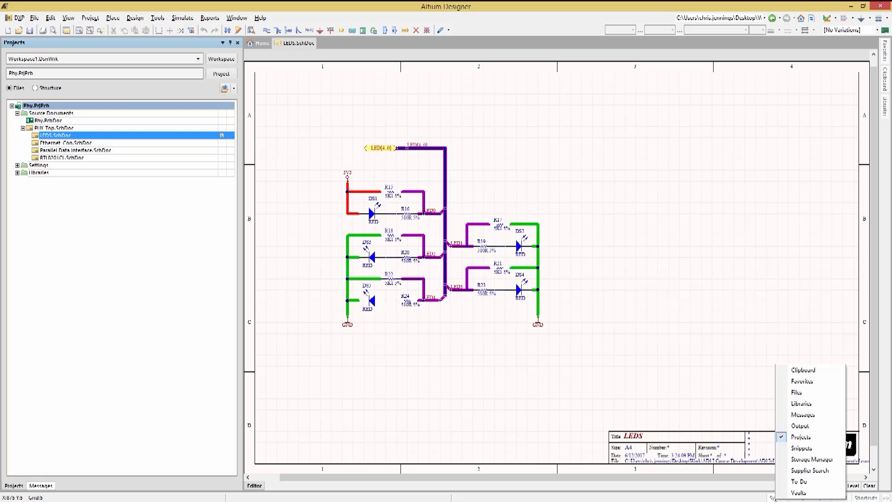
click(801, 448)
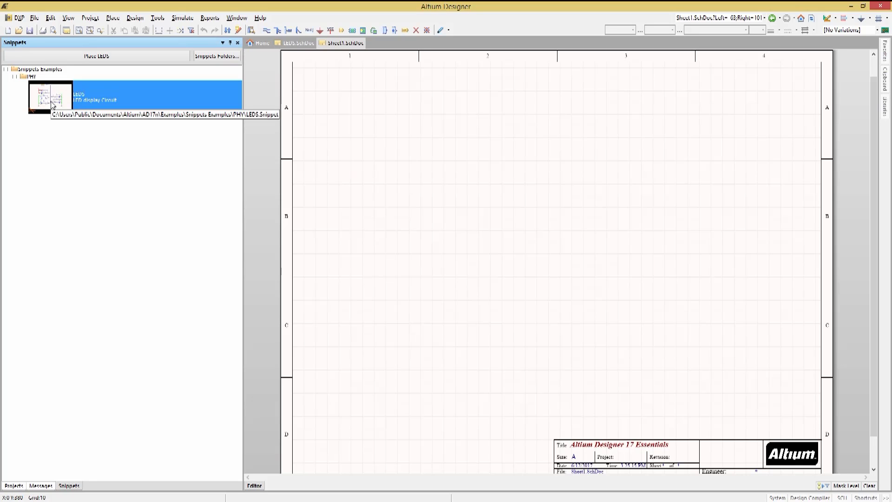
click(81, 59)
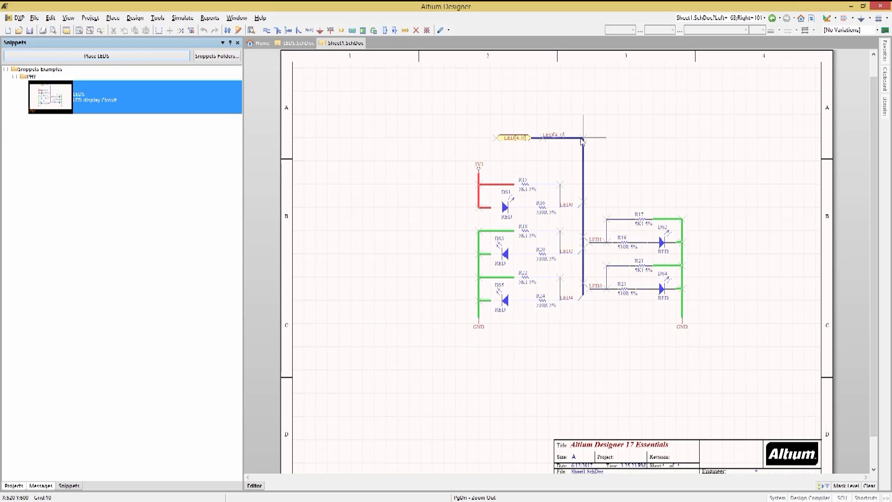
click(582, 140)
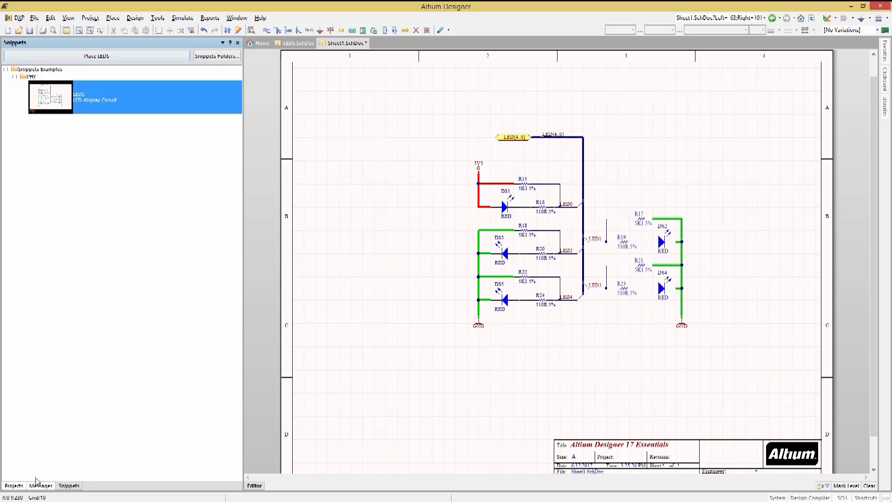
Open Phy.PcbDoc, show only the Top Layer and select the LED circuitry along the board's lower edge
click(14, 486)
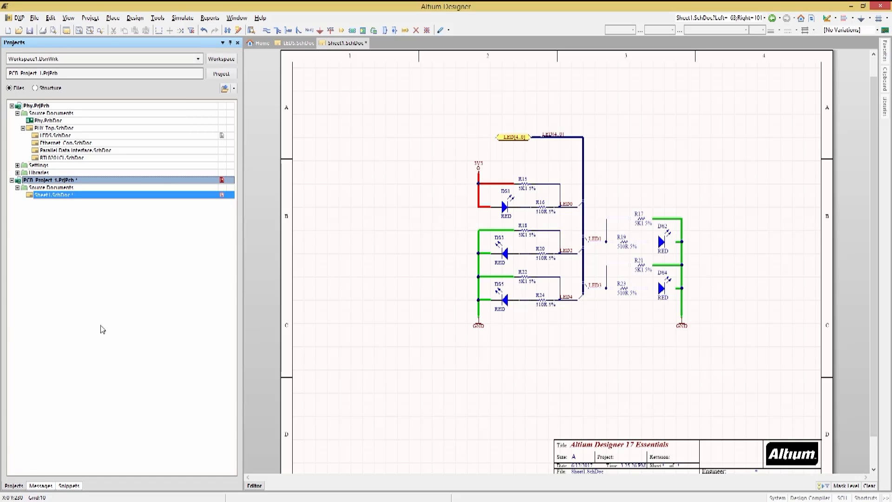
double_click(51, 121)
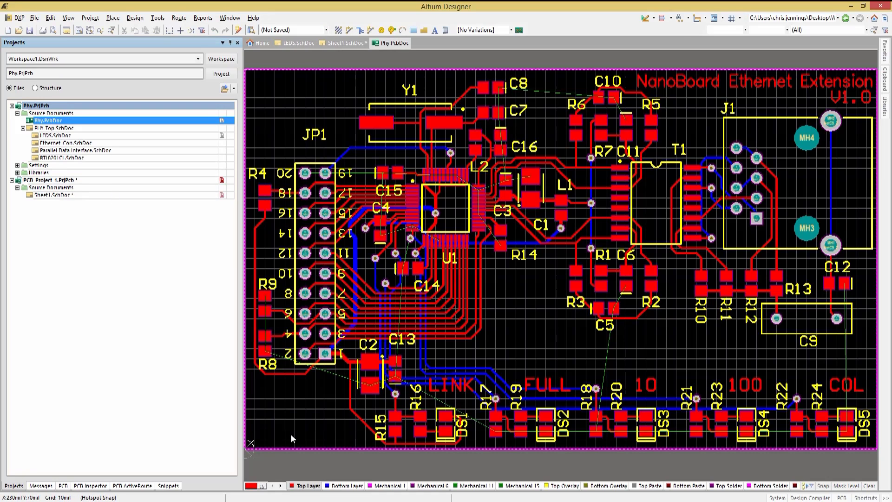
key(shift+s)
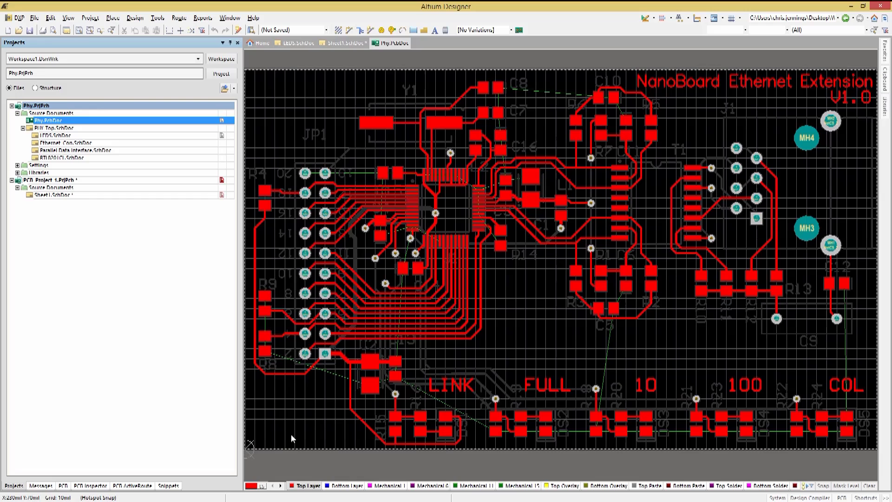
drag(339, 380, 877, 464)
Create a snippet from the selected PCB circuitry in the PHY folder, named Phy LED with the comment "PCB LED Display"
click(168, 485)
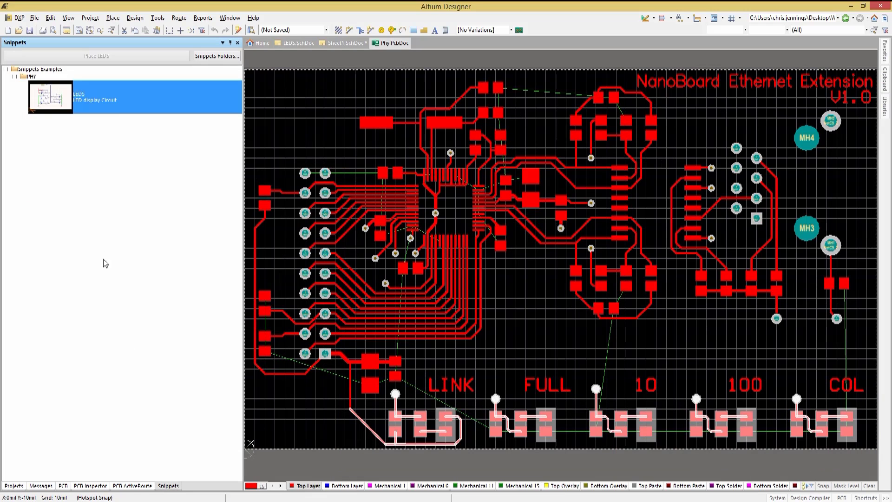
click(31, 76)
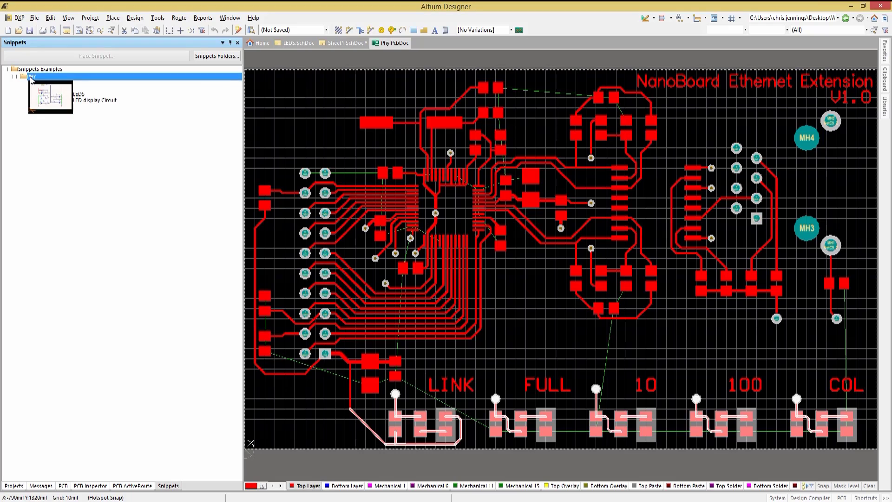
right_click(52, 186)
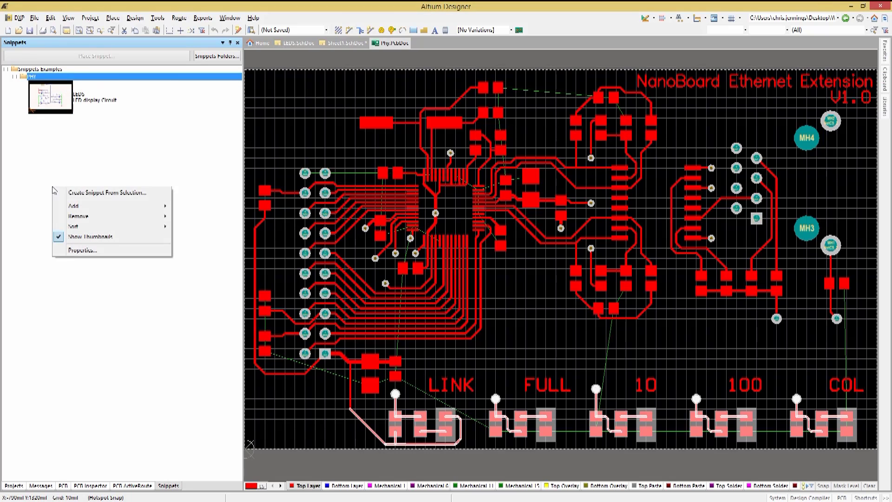
click(93, 194)
click(426, 207)
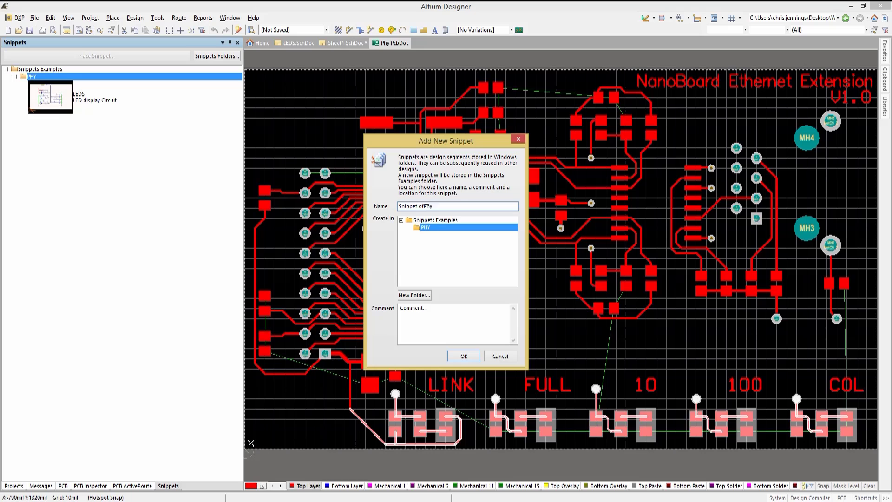
key(shift+Home)
key(BackSpace)
text(LED)
click(397, 311)
text(Ph)
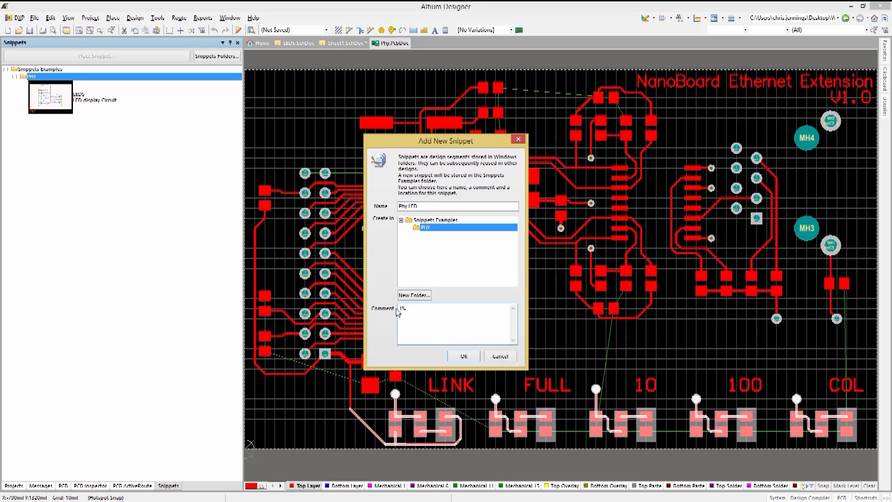
text(y LED Circuit)
click(469, 356)
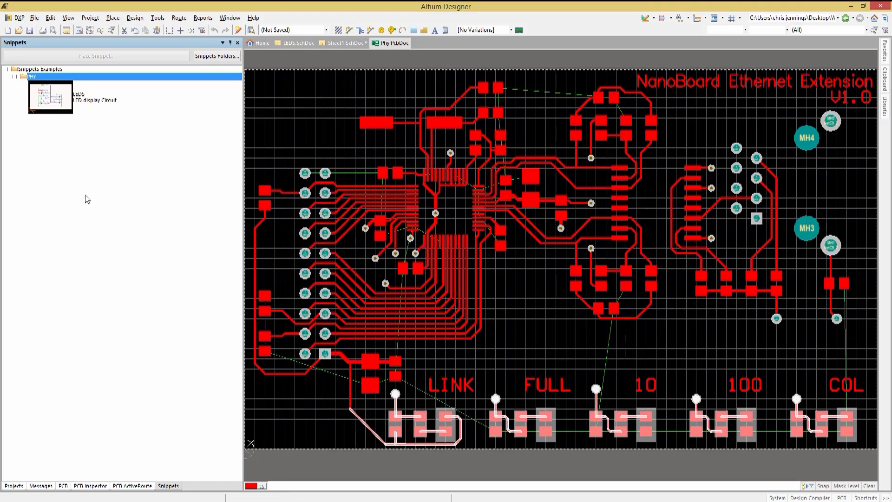
Add a new PCB document to PCB_Project_1.PrjPcb
click(14, 485)
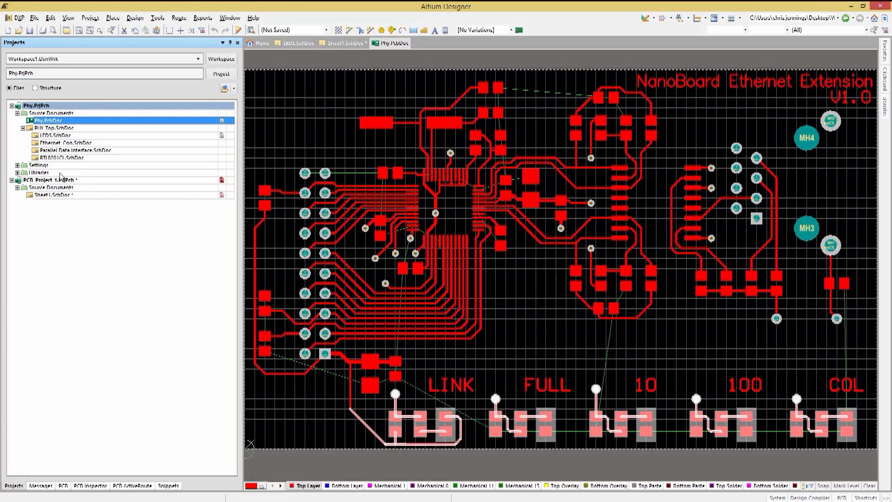
right_click(62, 180)
mouse_move(121, 209)
click(216, 235)
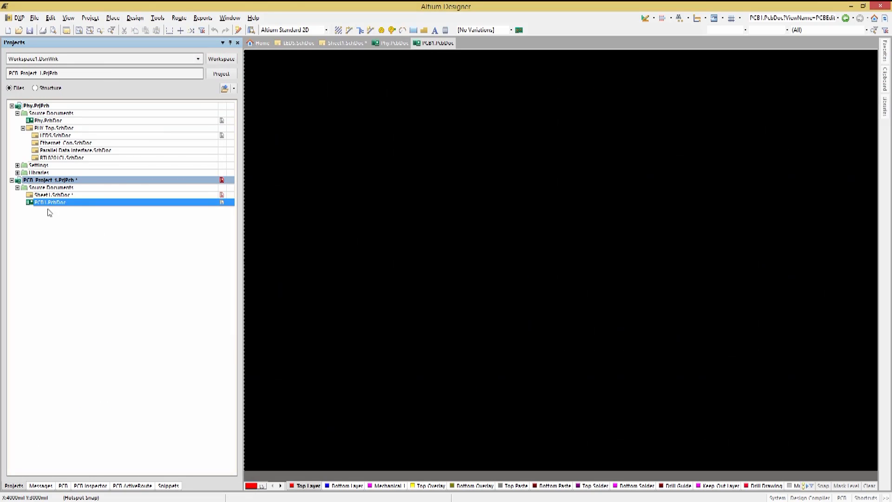
Place the Phy LED snippet on the empty board in PCB1.PcbDoc
click(168, 485)
click(111, 57)
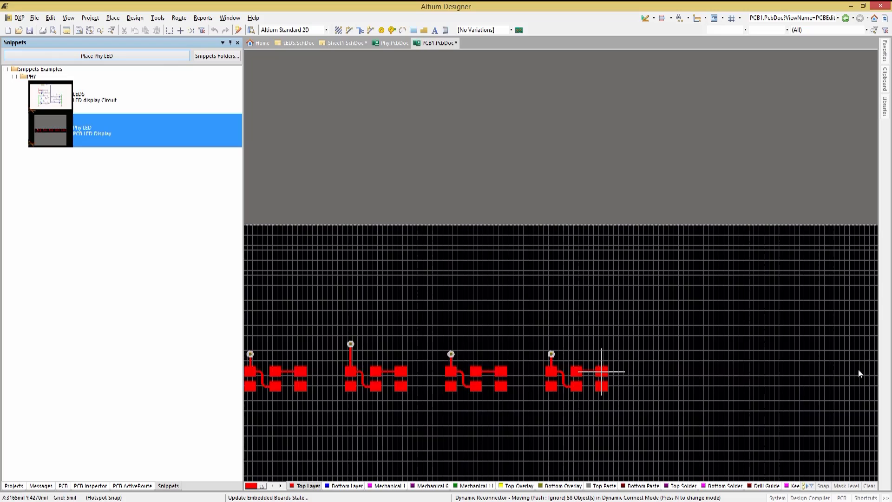
click(533, 435)
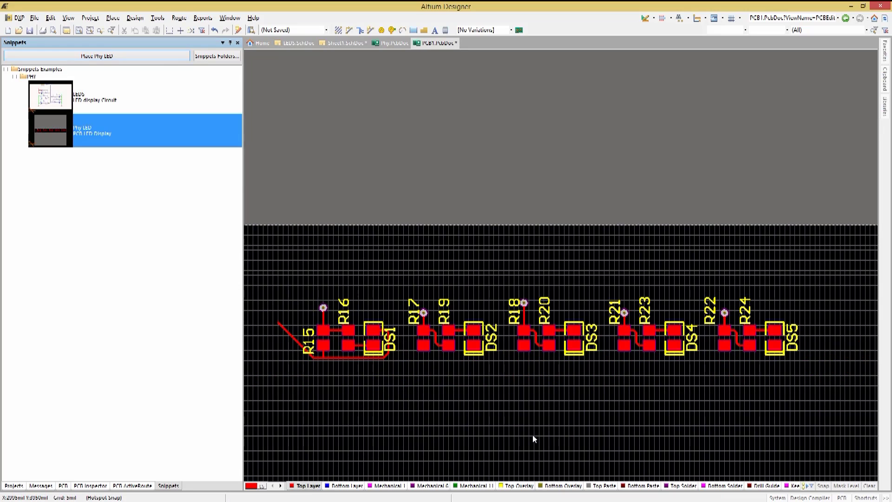
Save all documents of PCB_Project_1, accepting the proposed file names
click(14, 485)
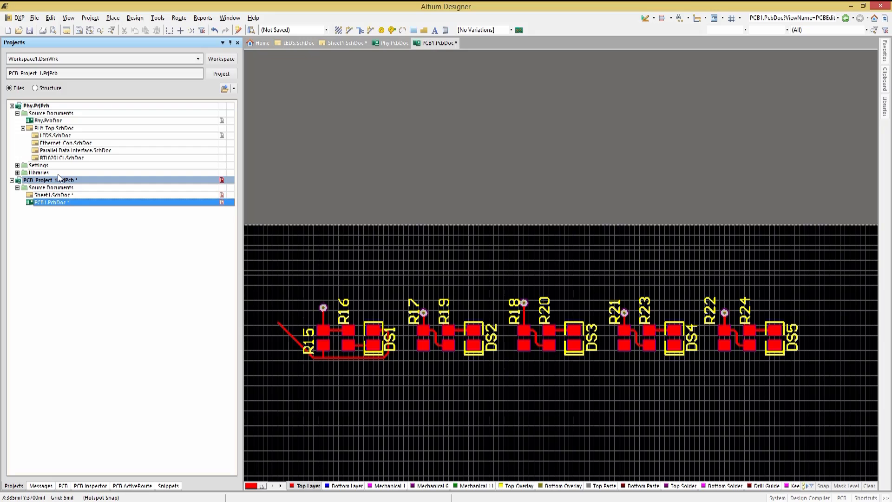
click(35, 17)
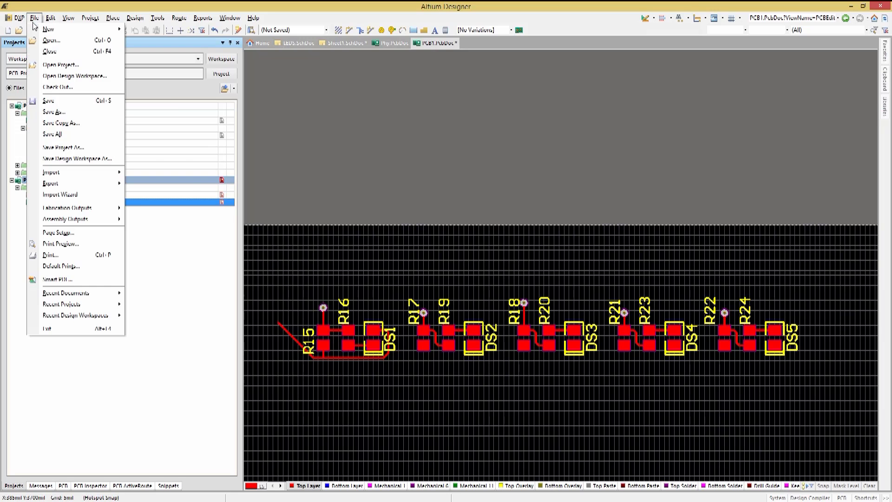
click(51, 135)
key(Return)
key(Return)
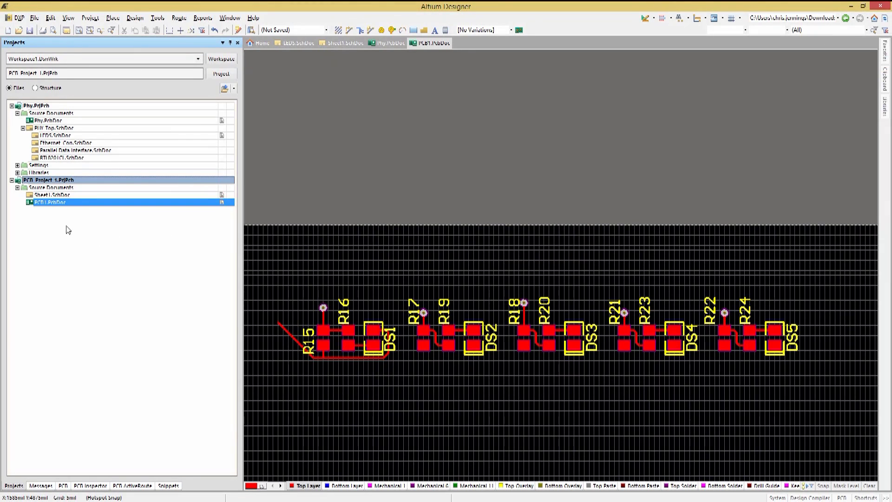
Import changes from PCB_Project_1.PrjPcb into the board, using manual component links to pair all components by designator and update the links
click(137, 18)
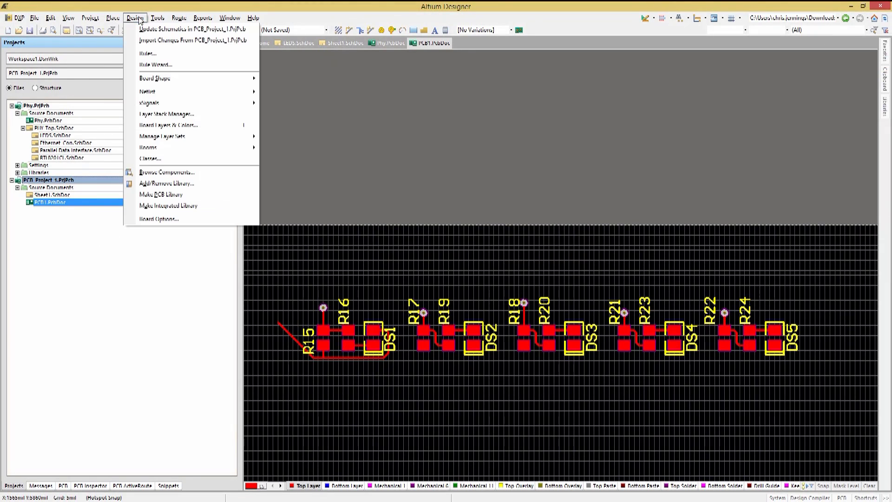
click(177, 42)
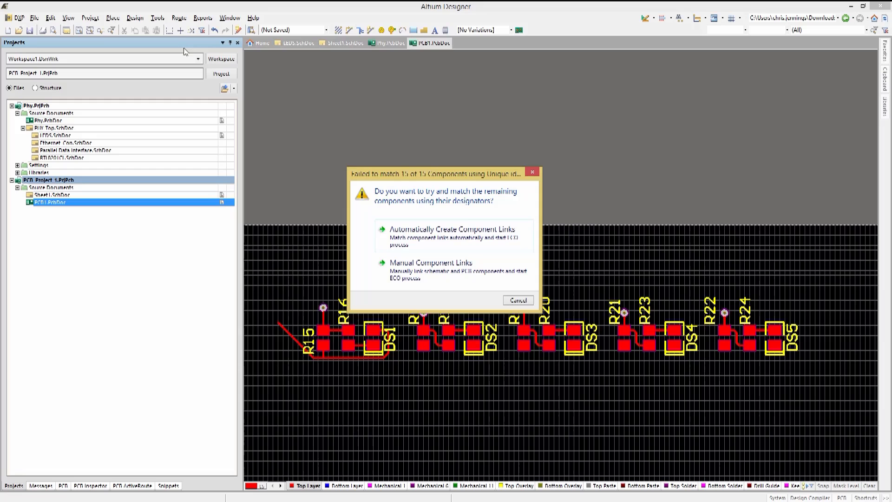
click(421, 276)
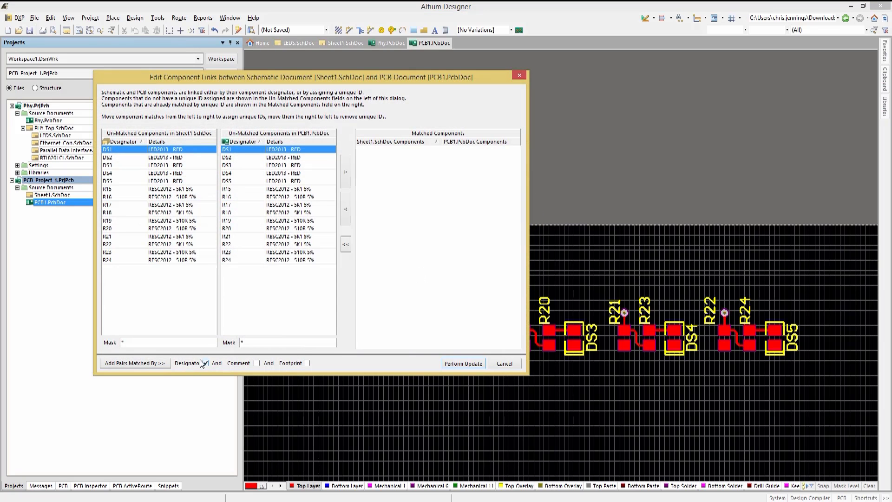
click(144, 366)
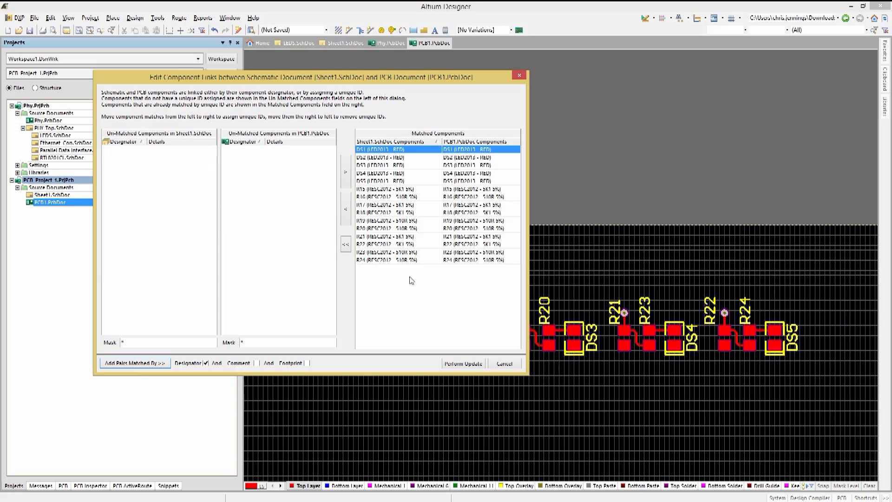
click(459, 363)
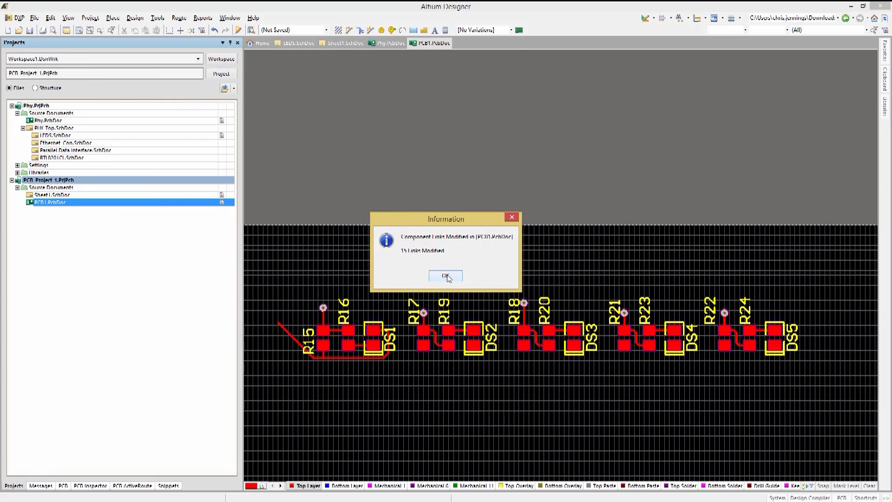
click(445, 275)
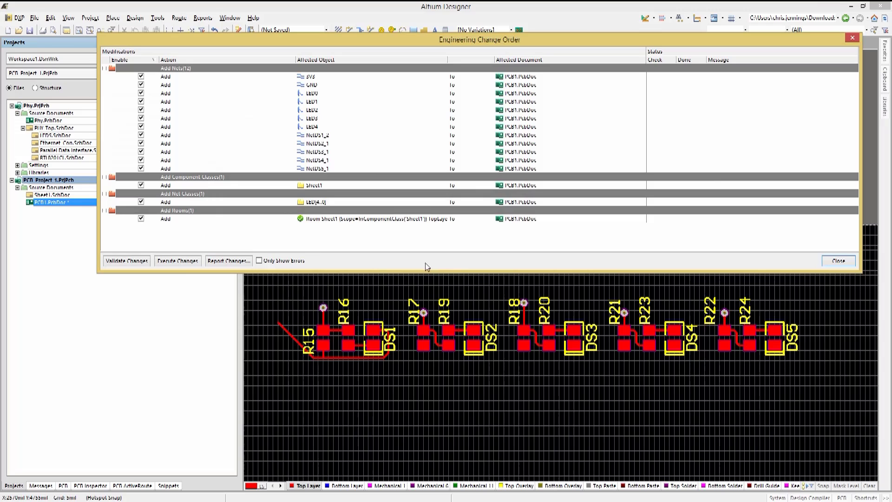
Execute the engineering change order to add the nets, classes and room to PCB1.PcbDoc, and close it
click(185, 262)
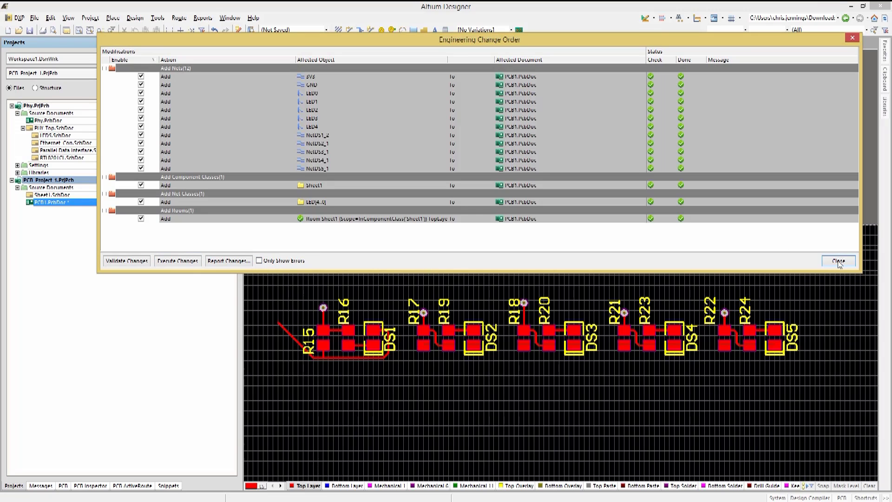
click(838, 261)
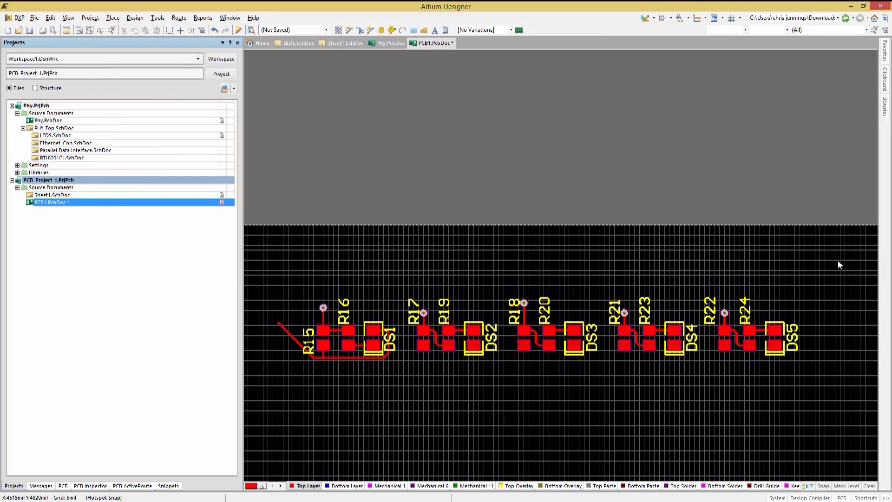